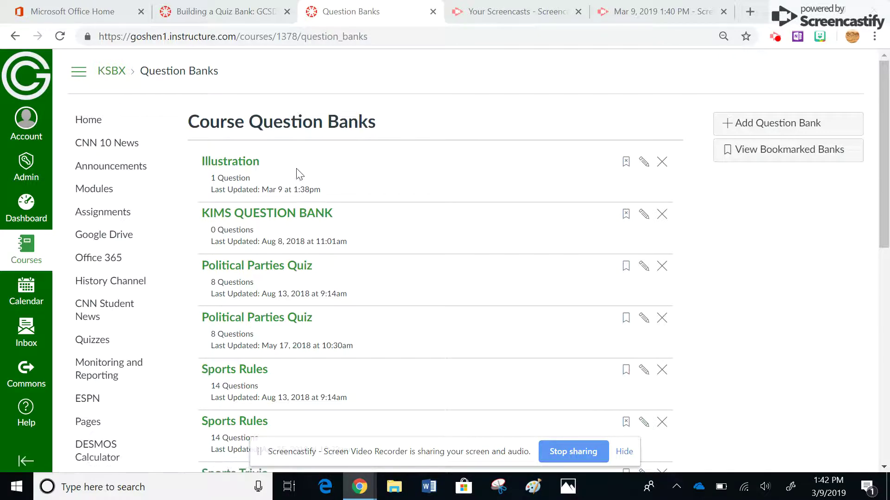
Open the Illustration question bank from the course's question banks
click(233, 165)
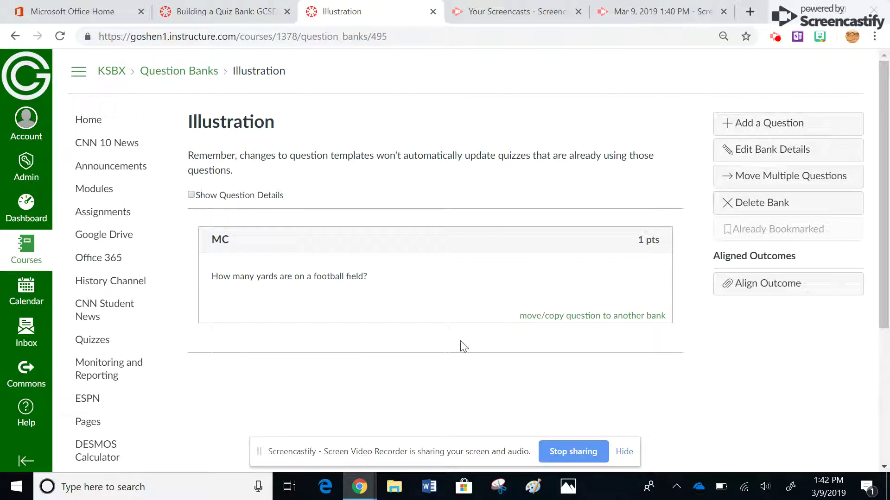
Add a new True/False question to the Illustration bank and name it 'T/F'
click(759, 132)
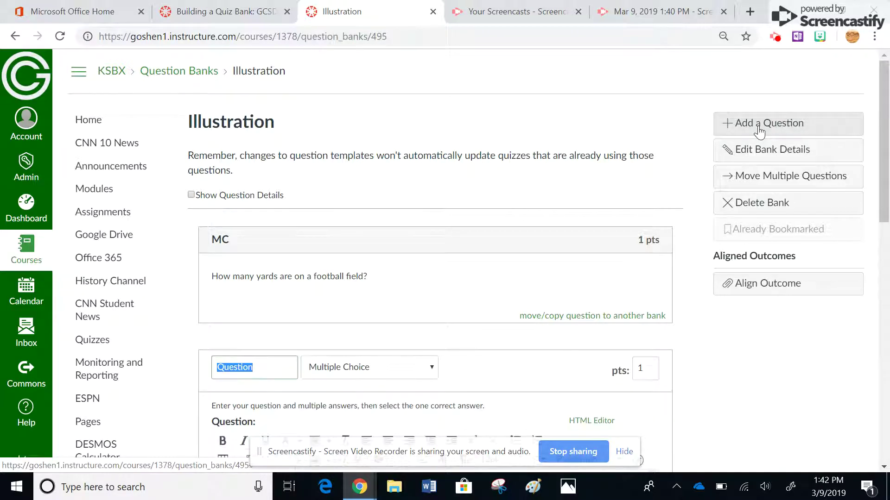
drag(884, 208, 884, 286)
click(433, 166)
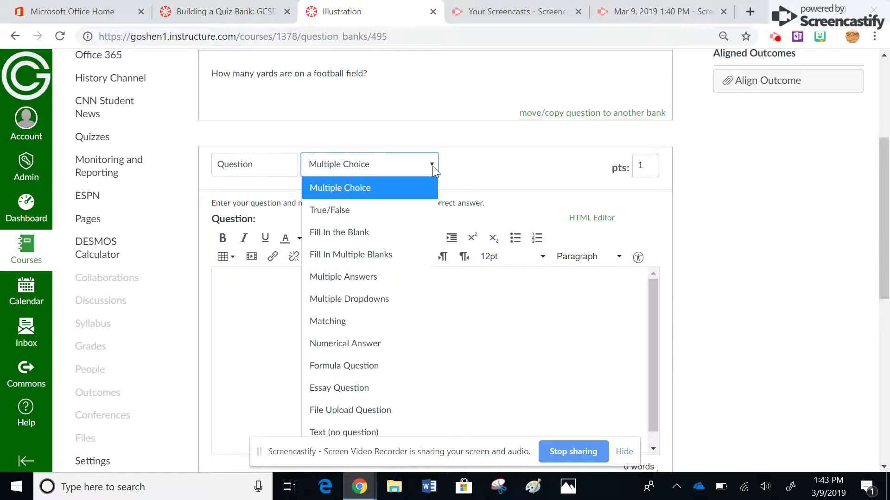
click(360, 209)
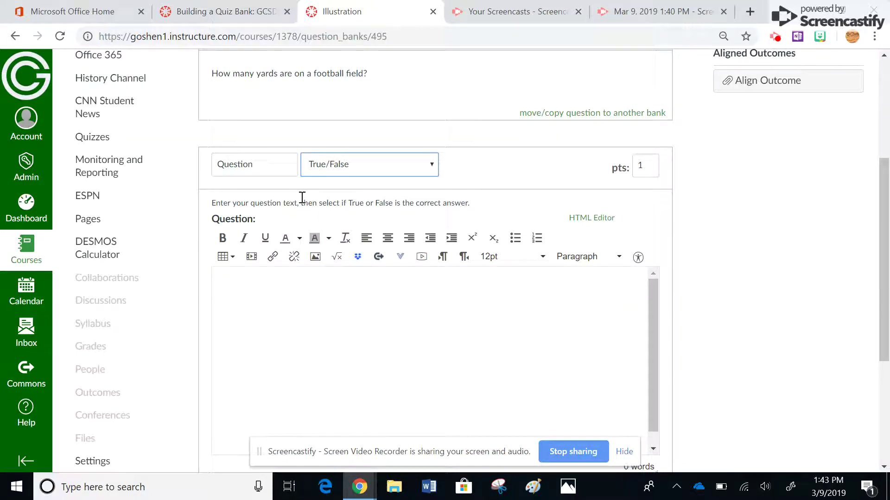
click(266, 163)
text(1)
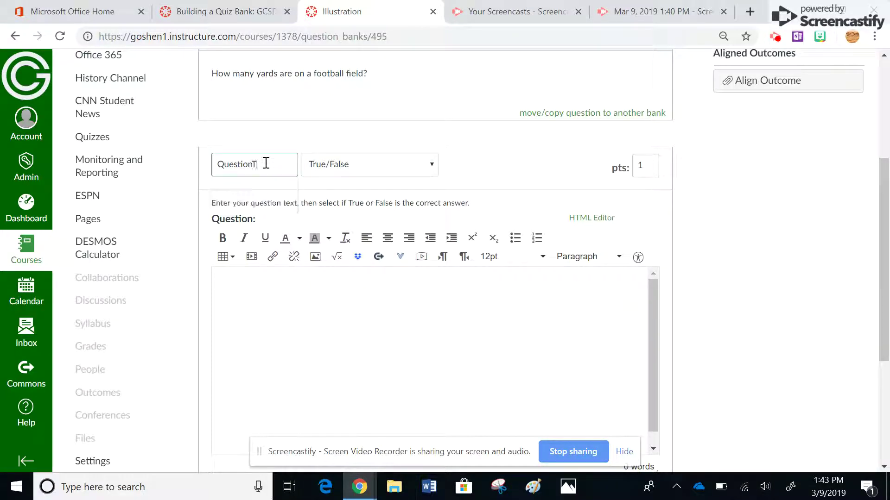
text(/F)
key(BackSpace)
key(BackSpace)
key(BackSpace)
key(BackSpace)
key(BackSpace)
key(BackSpace)
key(BackSpace)
key(BackSpace)
click(278, 291)
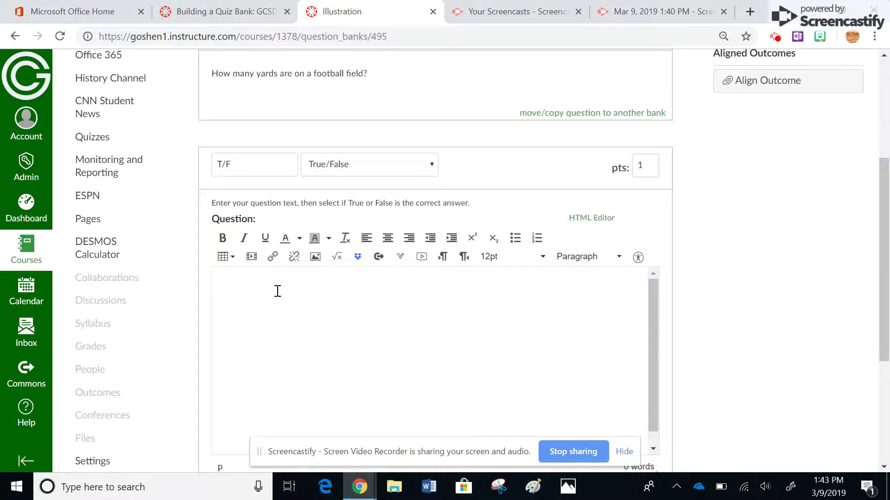
Enter the question text 'There are four downs to gain a 1st down in Football.' and save it
text(There are )
text(four ri)
key(BackSpace)
key(BackSpace)
text(downs to gain a )
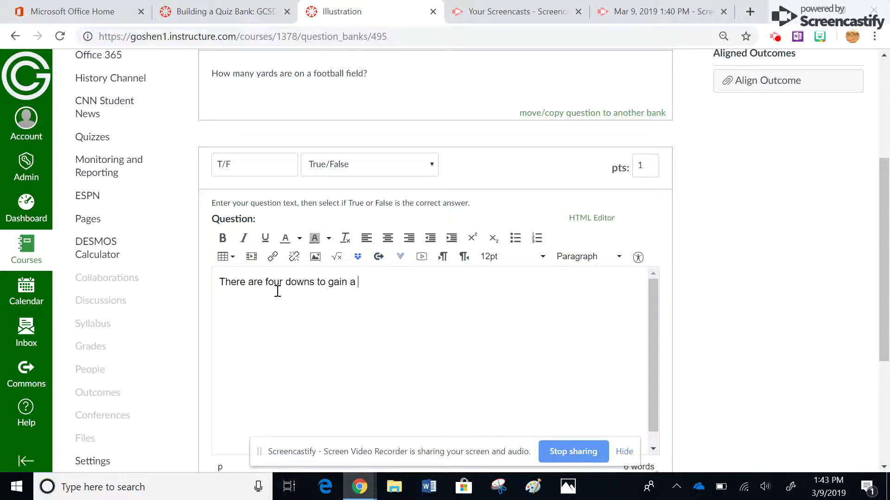
text(1st down in Football.)
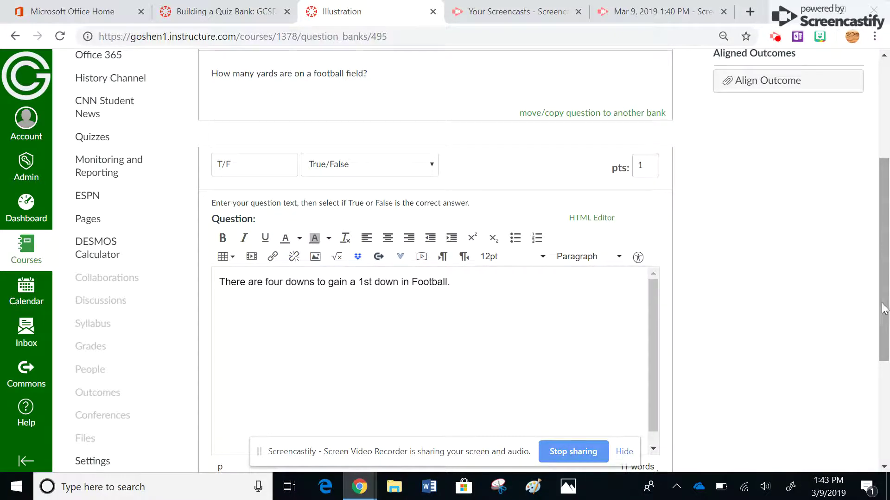
drag(882, 301, 883, 399)
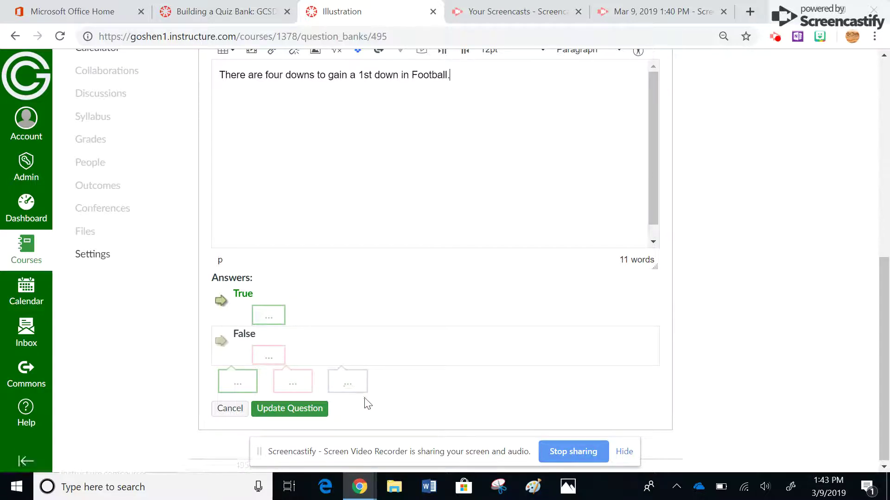
click(295, 416)
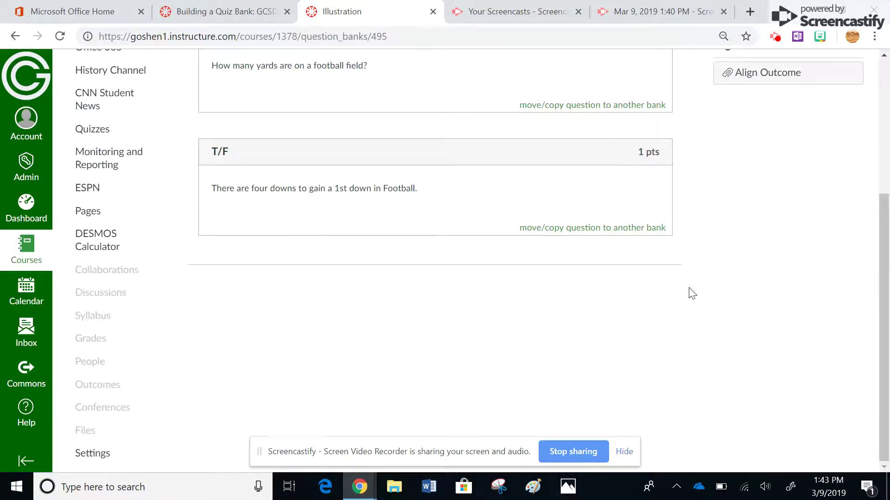
Check that the Illustration bank lists both the MC and T/F questions, then go to Quizzes
scroll(888, 235, up, 2)
scroll(888, 235, up, 2)
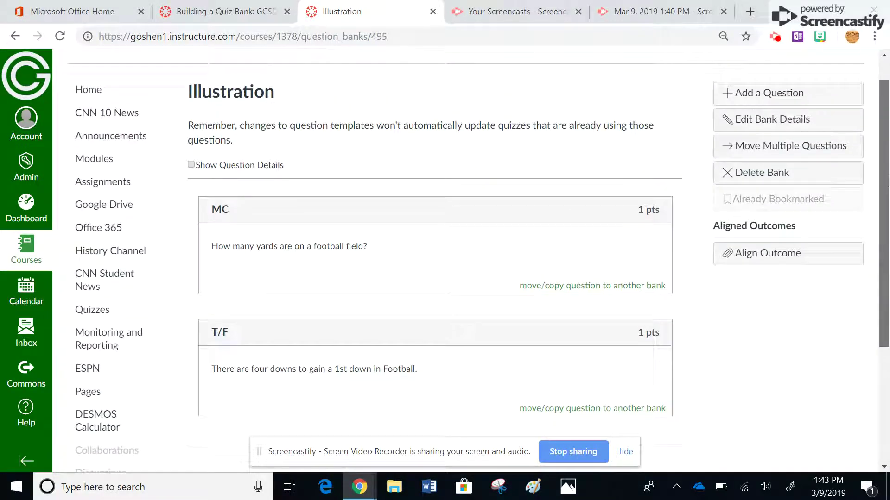
scroll(887, 235, down, 1)
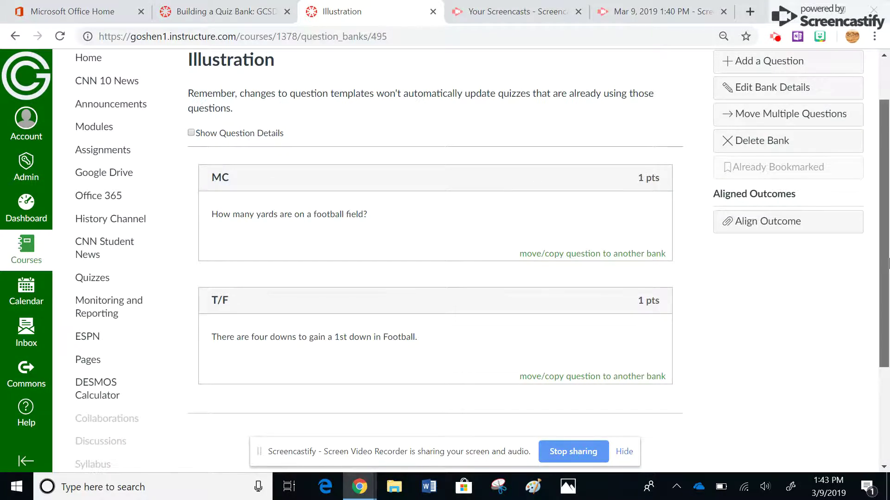
scroll(888, 263, up, 2)
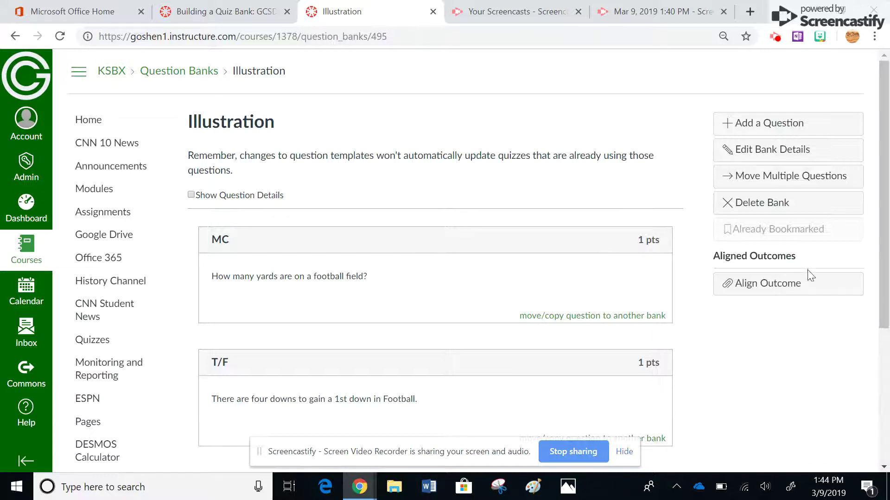
scroll(884, 219, down, 1)
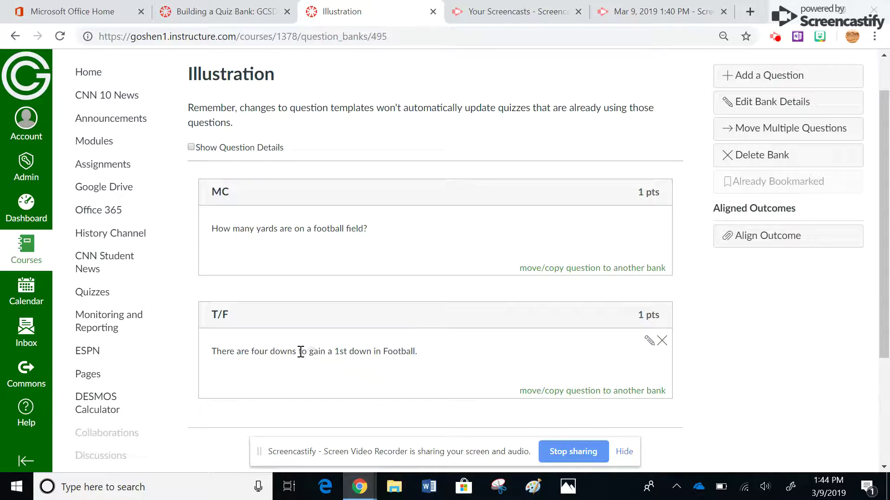
click(97, 296)
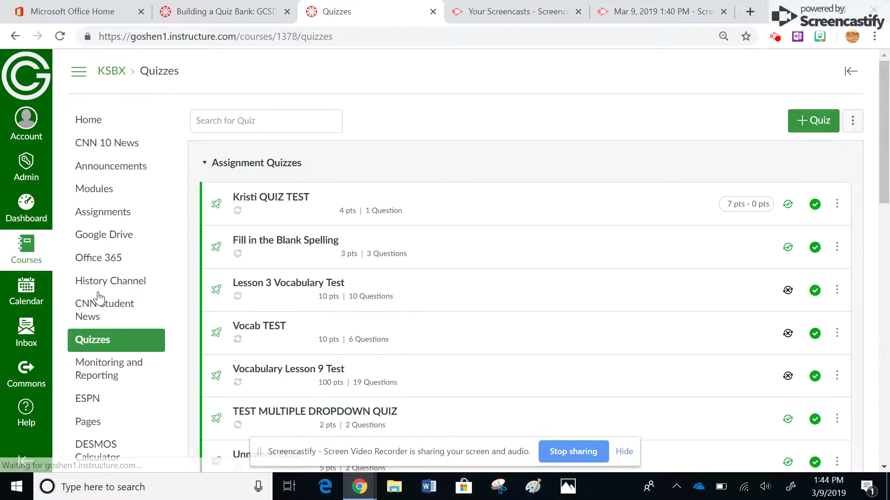
Edit the Illustration quiz and search its Questions tab for question-bank questions
drag(886, 140, 888, 227)
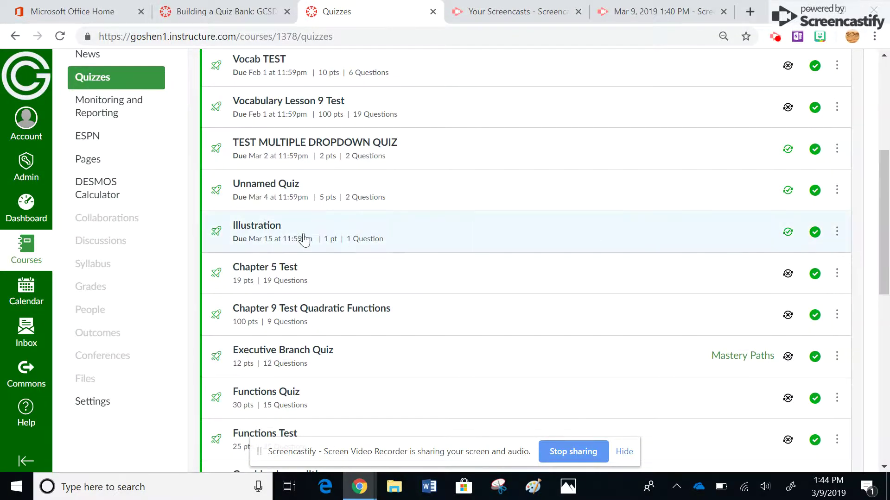
click(248, 229)
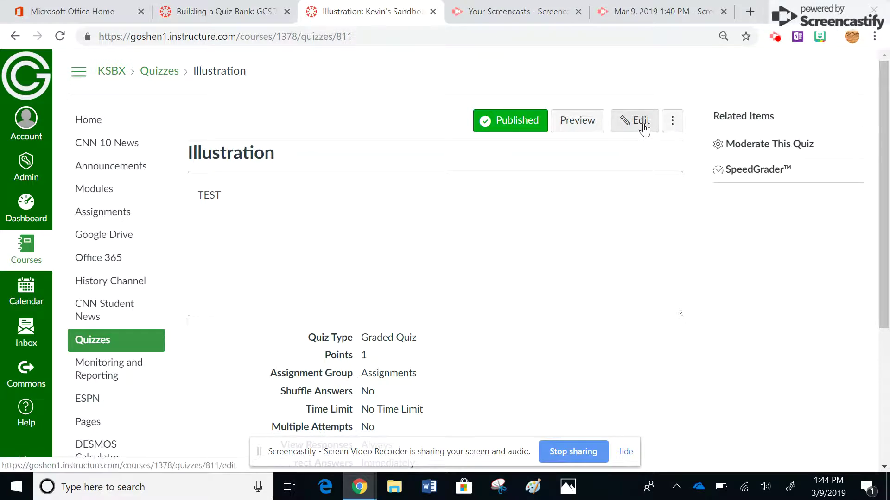
click(646, 128)
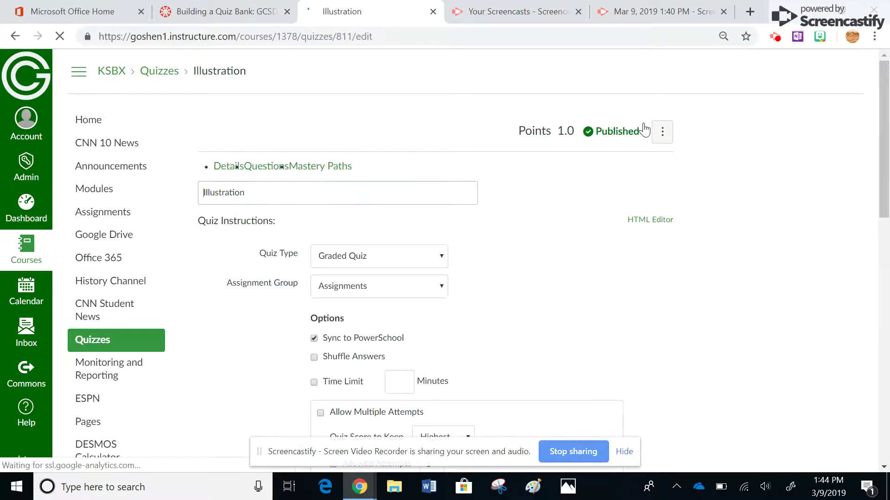
click(276, 168)
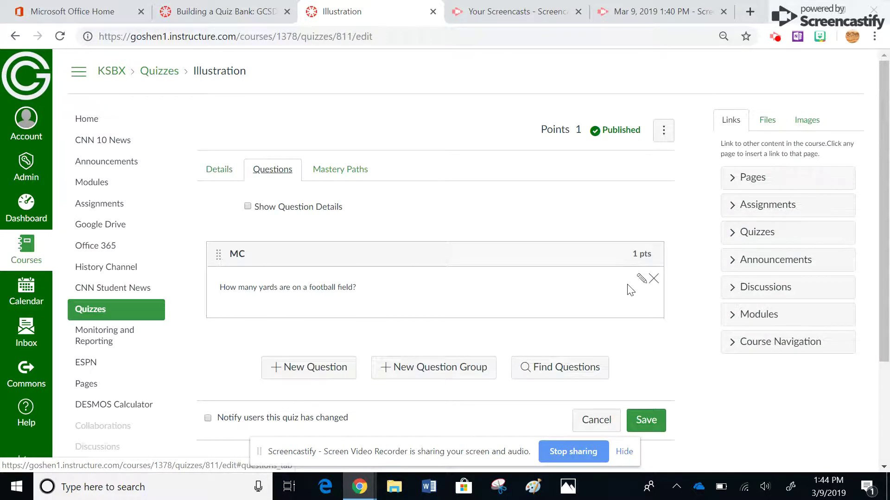
drag(888, 274, 889, 336)
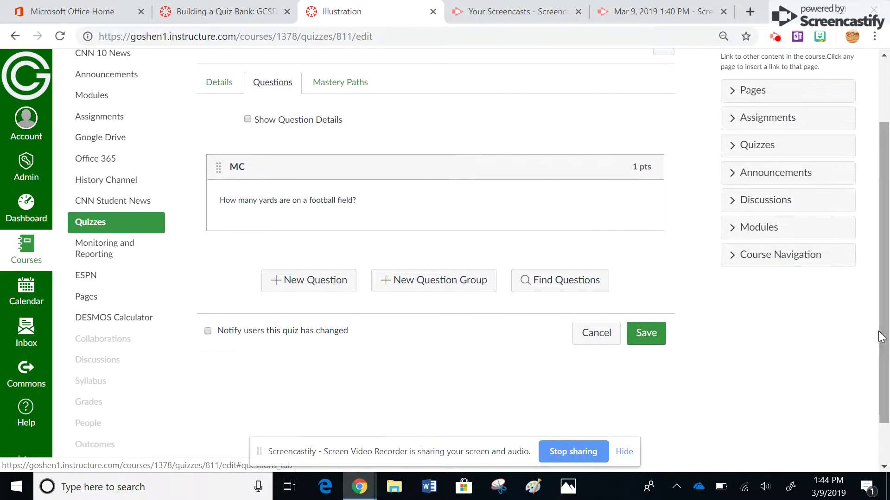
click(553, 284)
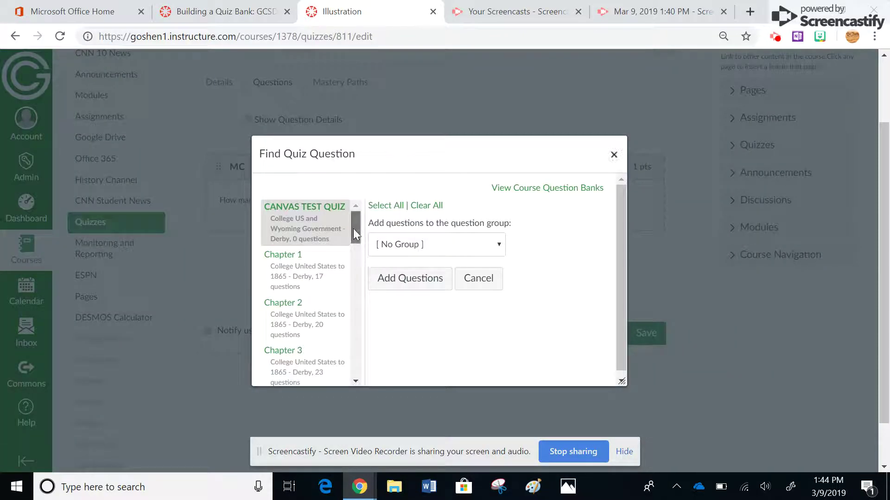
Select the T/F question in the Illustration bank and add it to the quiz
drag(353, 229, 357, 269)
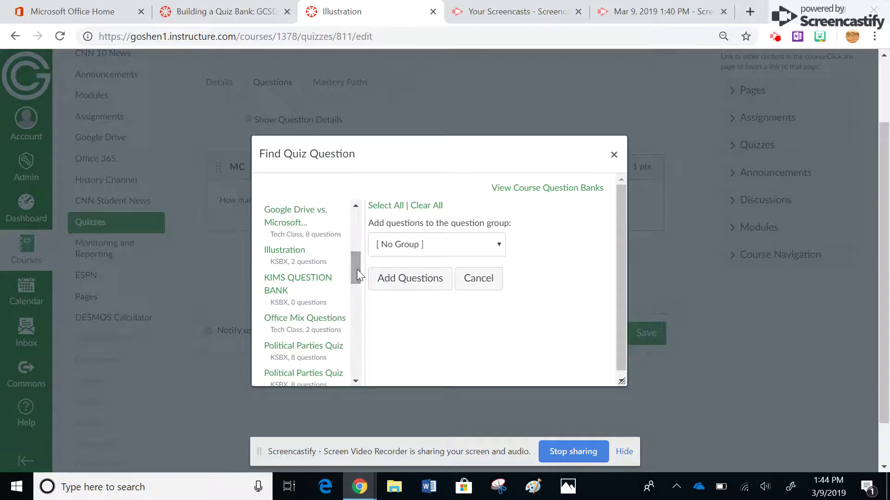
click(284, 251)
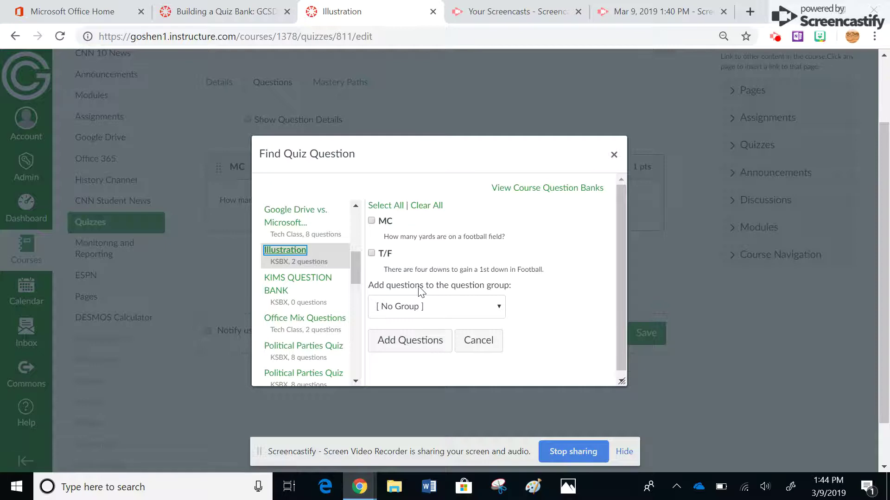
click(374, 256)
click(404, 347)
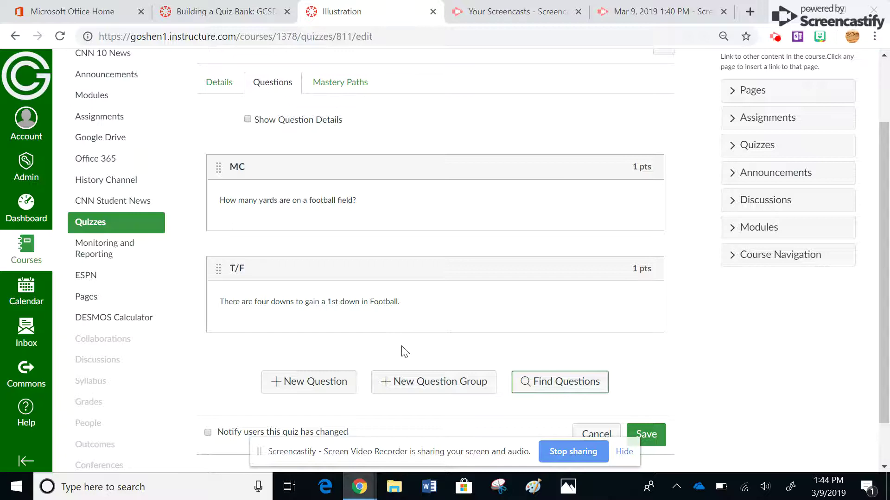
drag(883, 345, 885, 283)
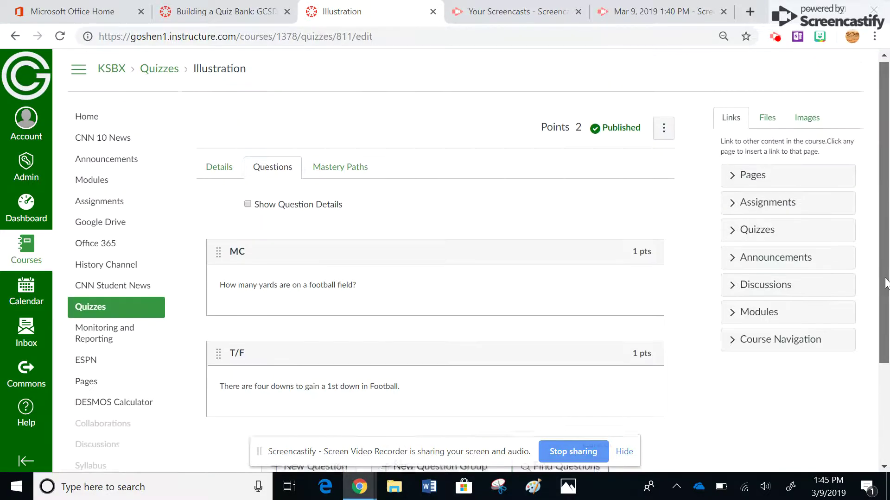
scroll(342, 164, down, 2)
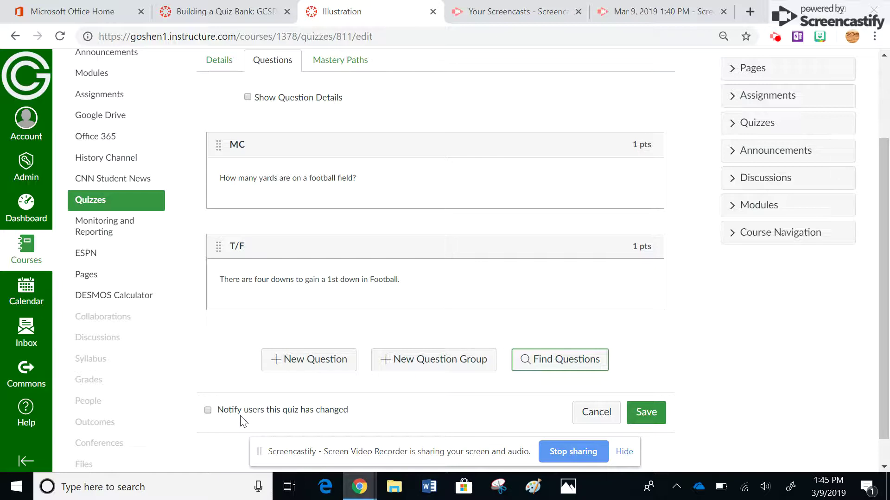
Save the quiz and confirm its details page shows 2 points, due Mar 15
click(643, 421)
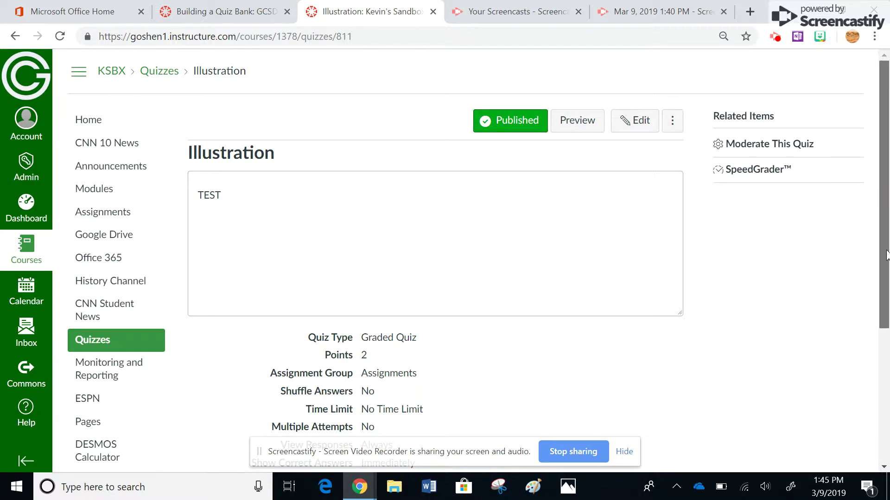
scroll(875, 361, down, 3)
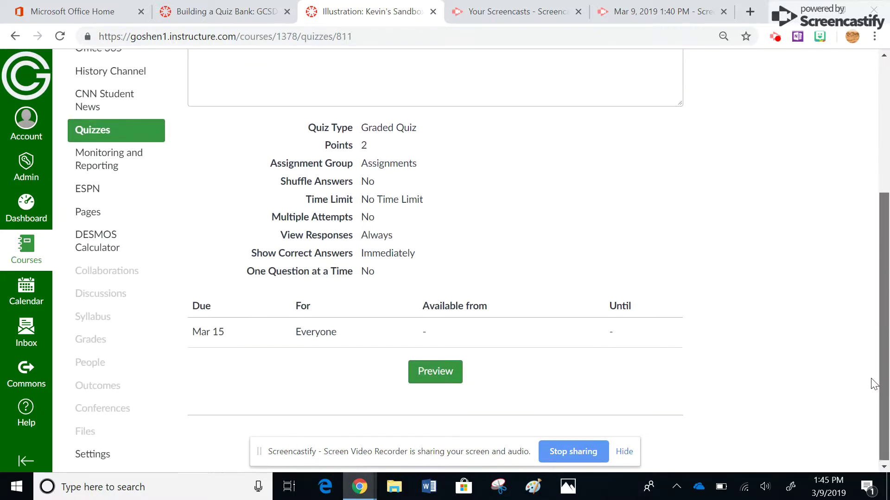
scroll(874, 373, up, 1)
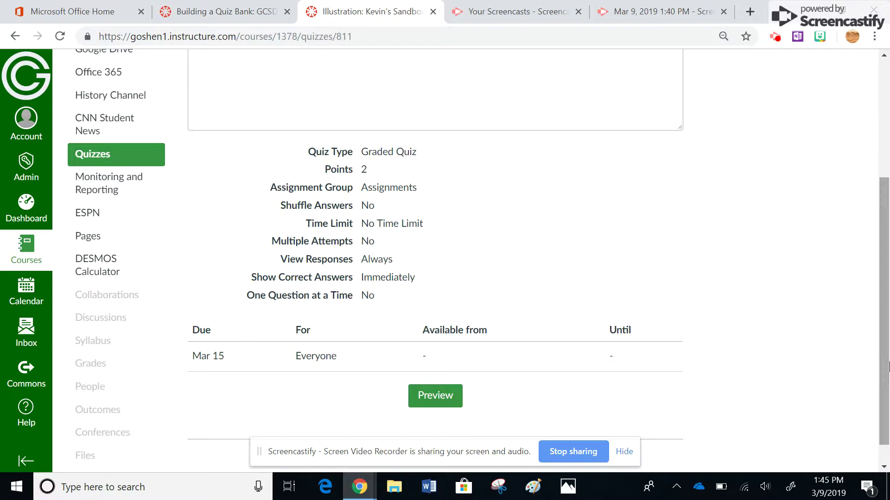
drag(887, 384, 888, 242)
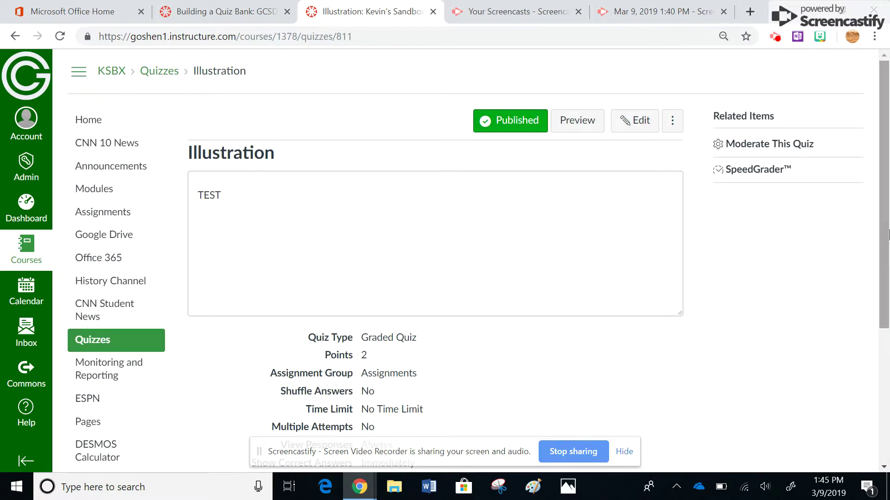